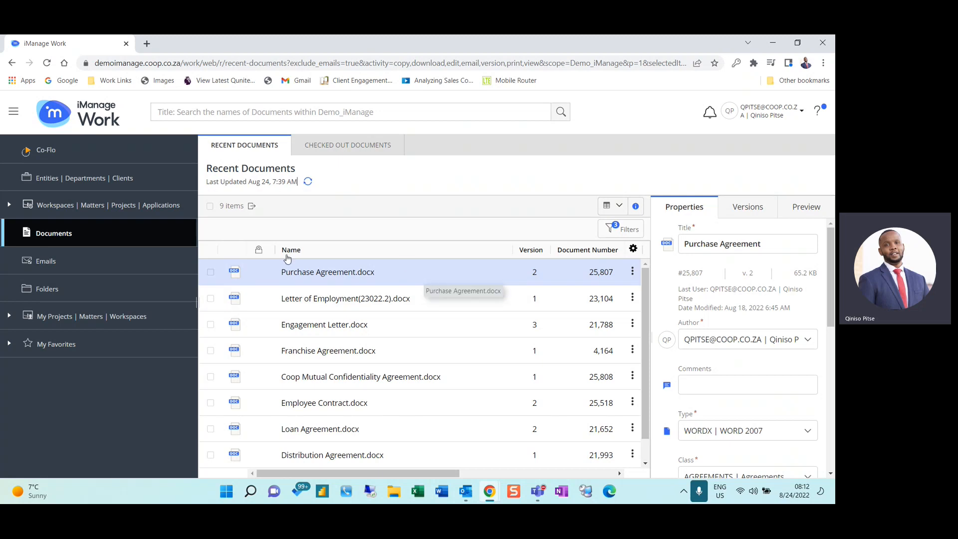
Bring up the context actions for the Purchase Agreement.docx row in Recent Documents
{"action": "right_click", "coordinate": [388, 275]}
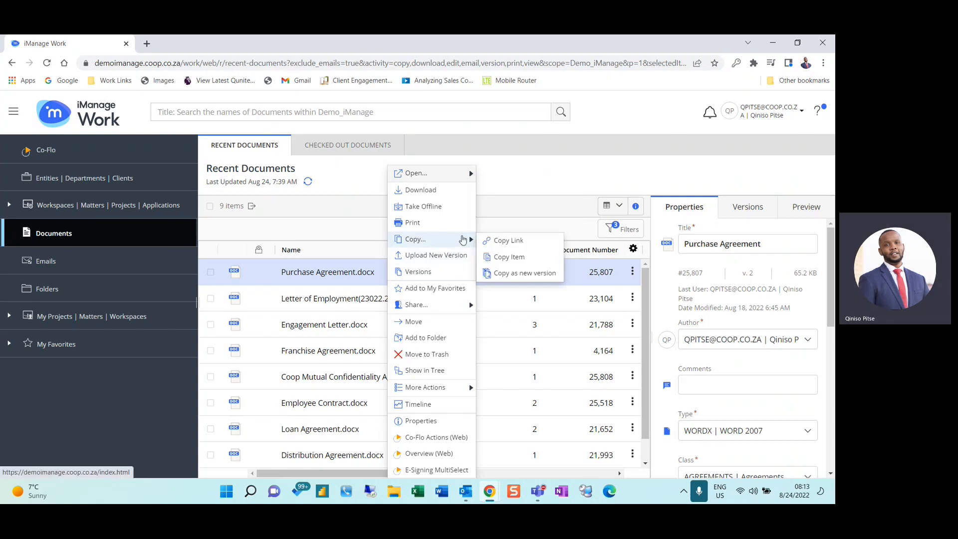
{"action": "mouse_move", "coordinate": [416, 239]}
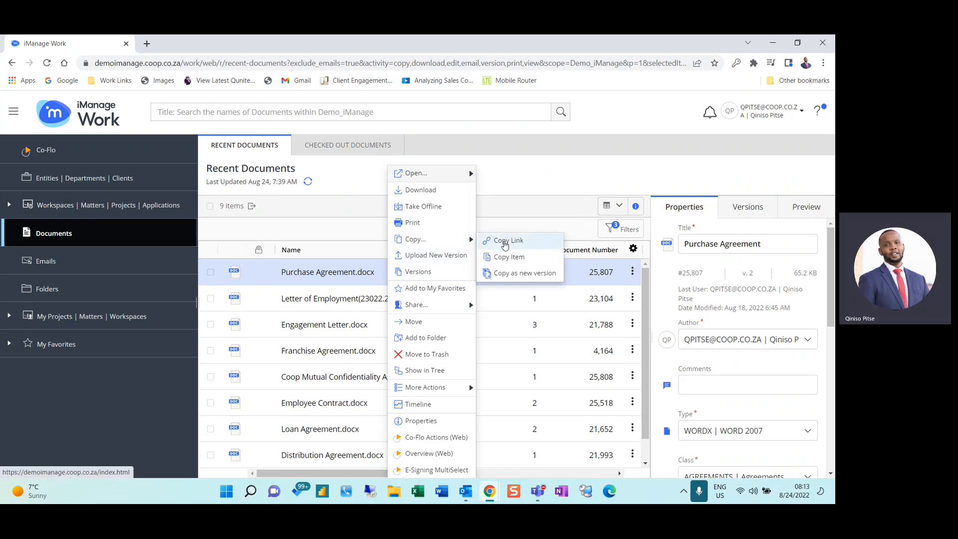
Copy the Purchase Agreement.docx link and switch to the ABC Purchase Agreement draft
{"action": "left_click", "coordinate": [505, 243]}
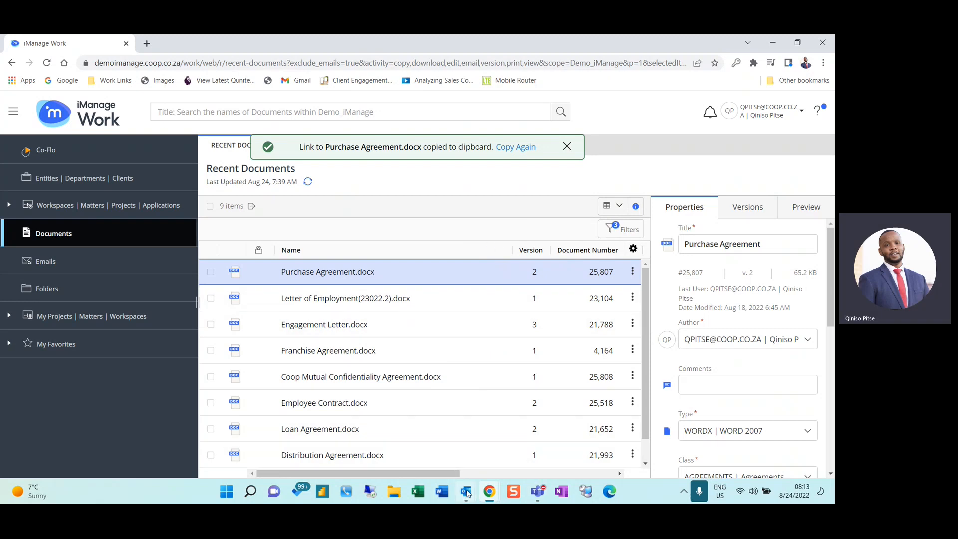
{"action": "mouse_move", "coordinate": [465, 491]}
{"action": "left_click", "coordinate": [524, 419]}
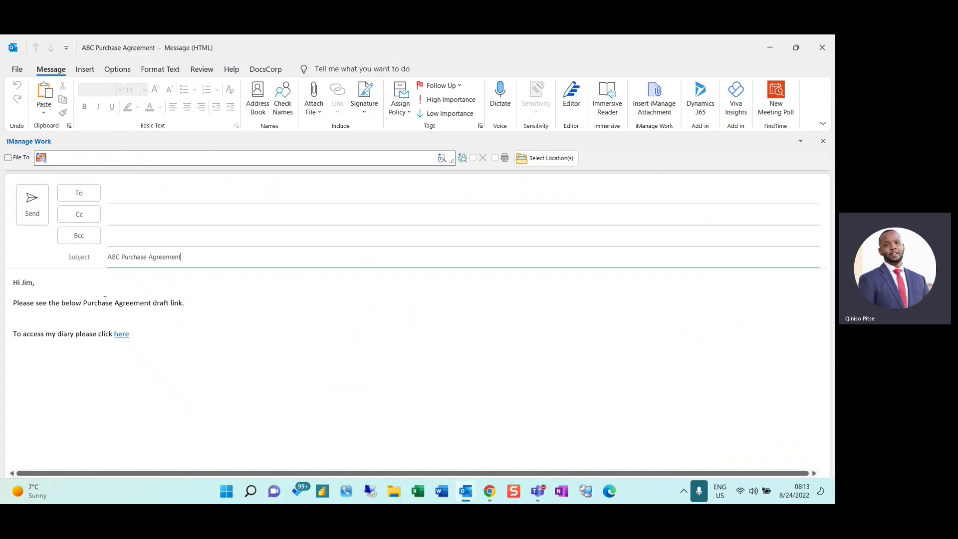
Paste the copied link under the draft-link sentence, then minimise the message
{"action": "left_click", "coordinate": [24, 315]}
{"action": "key", "text": "ctrl+v"}
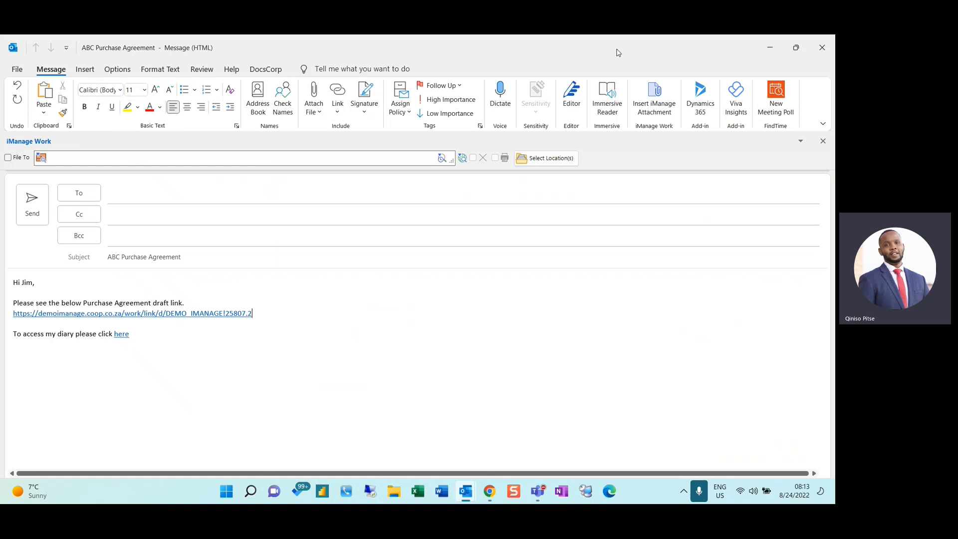
{"action": "left_click", "coordinate": [770, 46]}
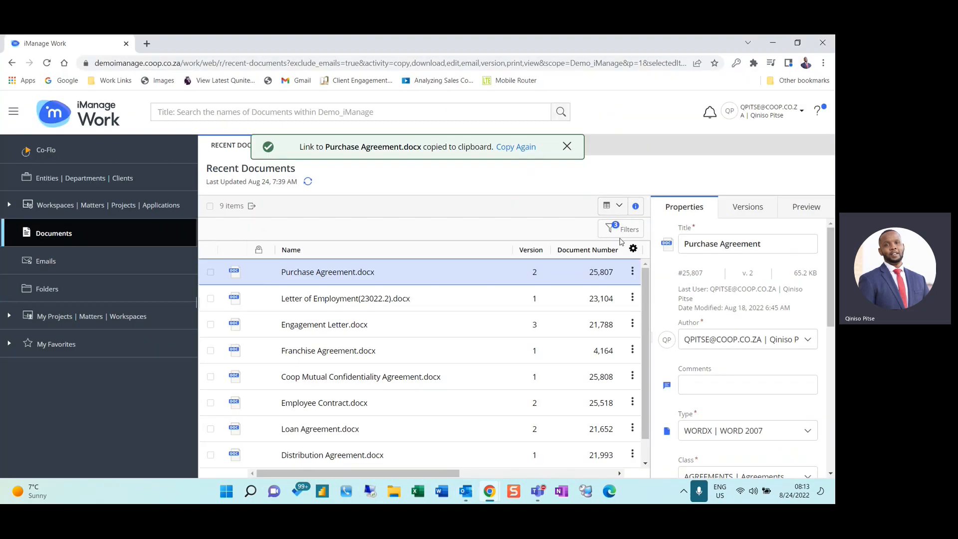
Share Purchase Agreement.docx via Send Link, creating an Outlook message with the link
{"action": "left_click", "coordinate": [402, 273]}
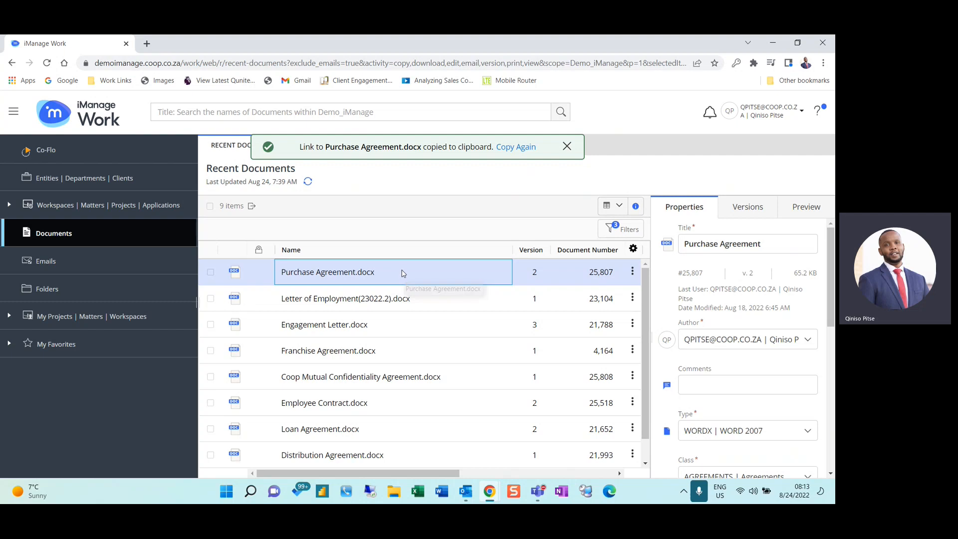
{"action": "right_click", "coordinate": [402, 273]}
{"action": "mouse_move", "coordinate": [430, 304]}
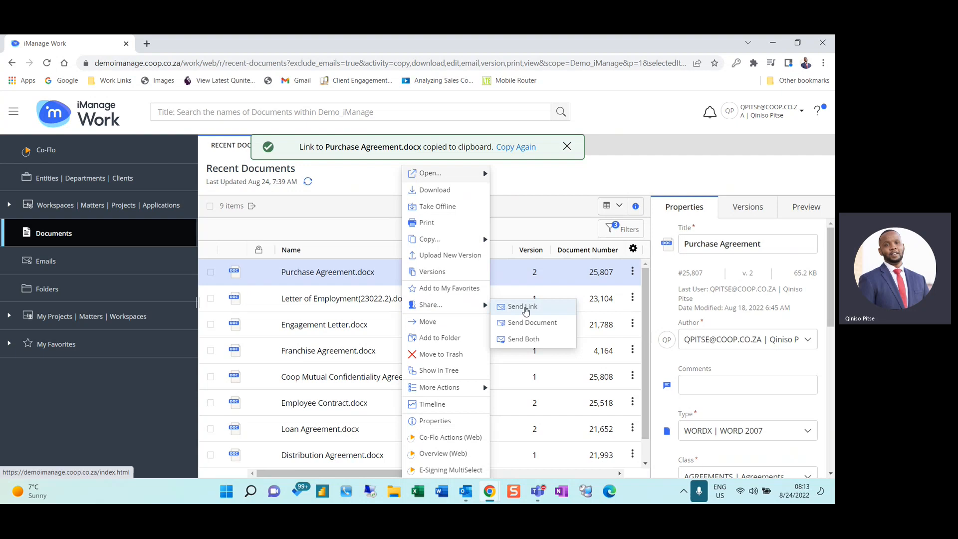
{"action": "left_click", "coordinate": [515, 309]}
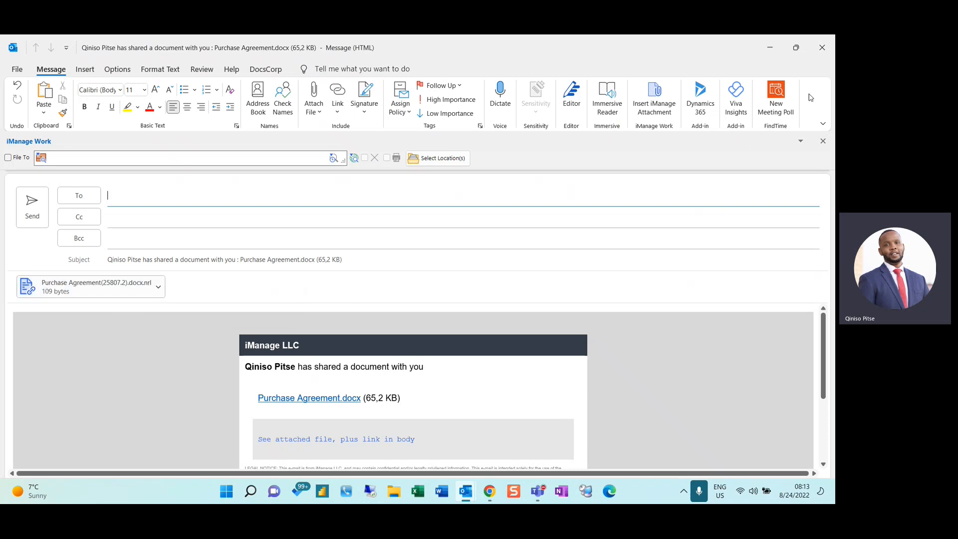
Close the auto-generated share email carrying the .nrl attachment and link
{"action": "left_click", "coordinate": [821, 50]}
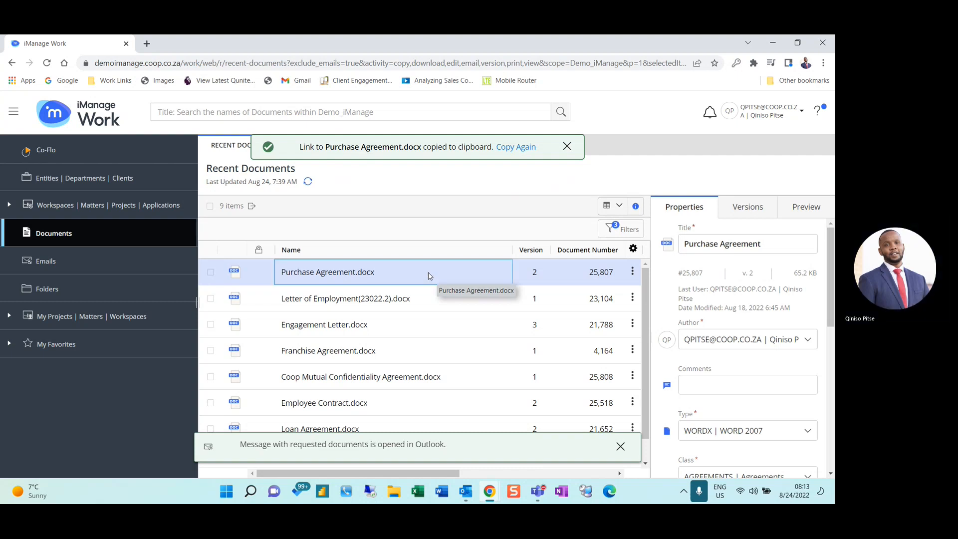
Share Purchase Agreement.docx via Send Both, as document plus link
{"action": "right_click", "coordinate": [429, 274]}
{"action": "mouse_move", "coordinate": [458, 305]}
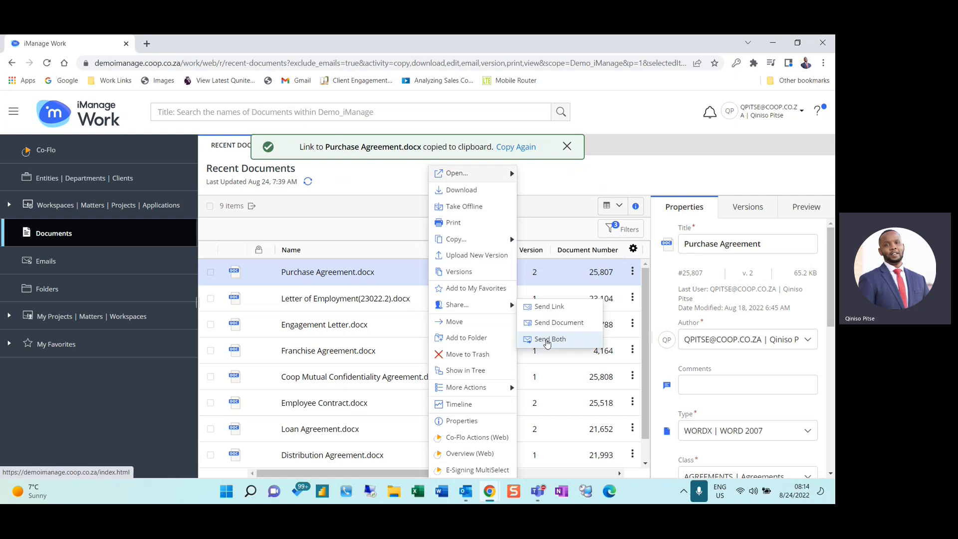
{"action": "left_click", "coordinate": [546, 345]}
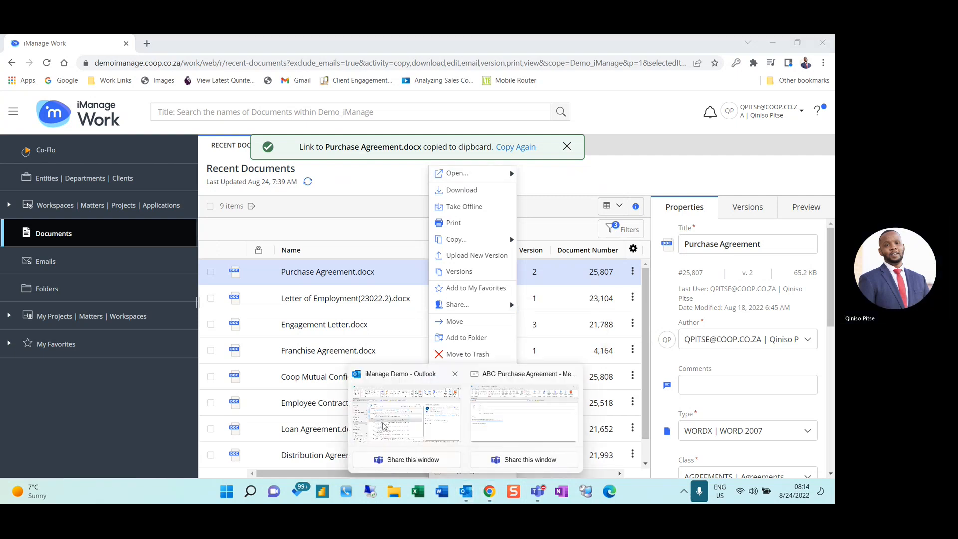
Switch to the Outlook mailbox and create a new blank email message
{"action": "mouse_move", "coordinate": [464, 491]}
{"action": "left_click", "coordinate": [440, 442]}
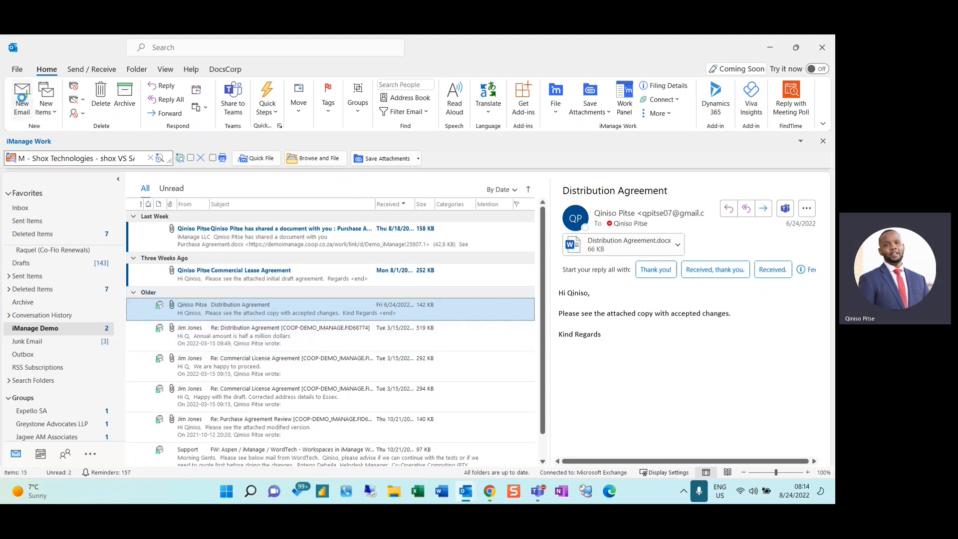
{"action": "left_click", "coordinate": [22, 96]}
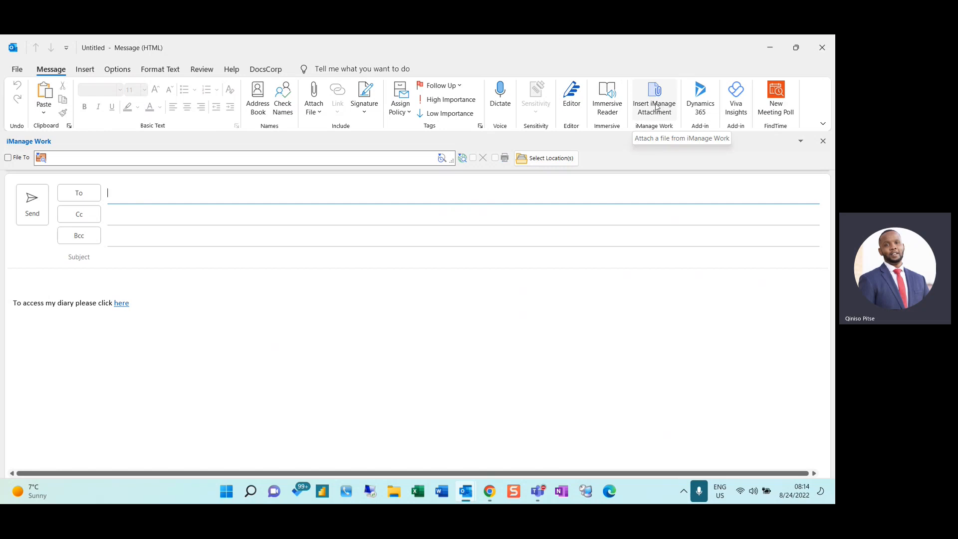
{"action": "left_click", "coordinate": [654, 108]}
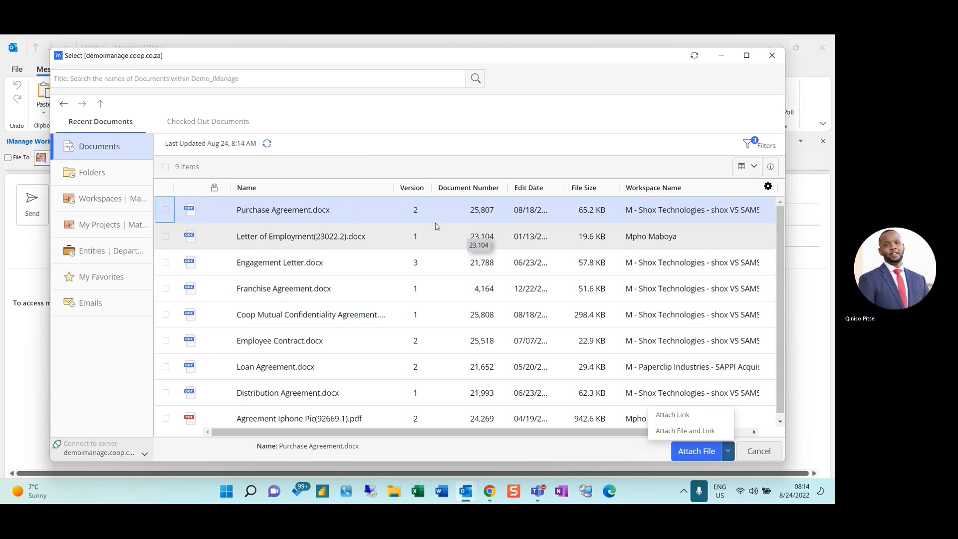
{"action": "left_click", "coordinate": [166, 212]}
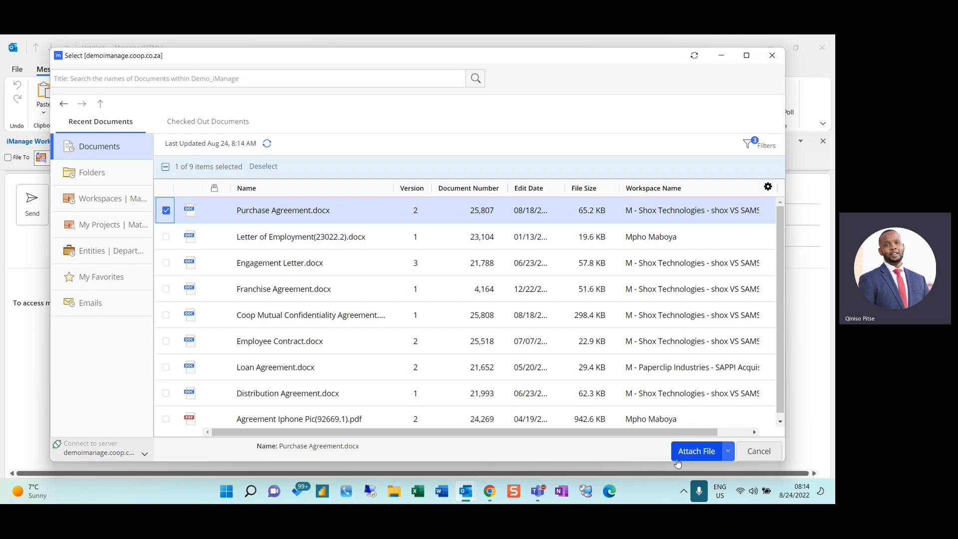
{"action": "left_click", "coordinate": [727, 451]}
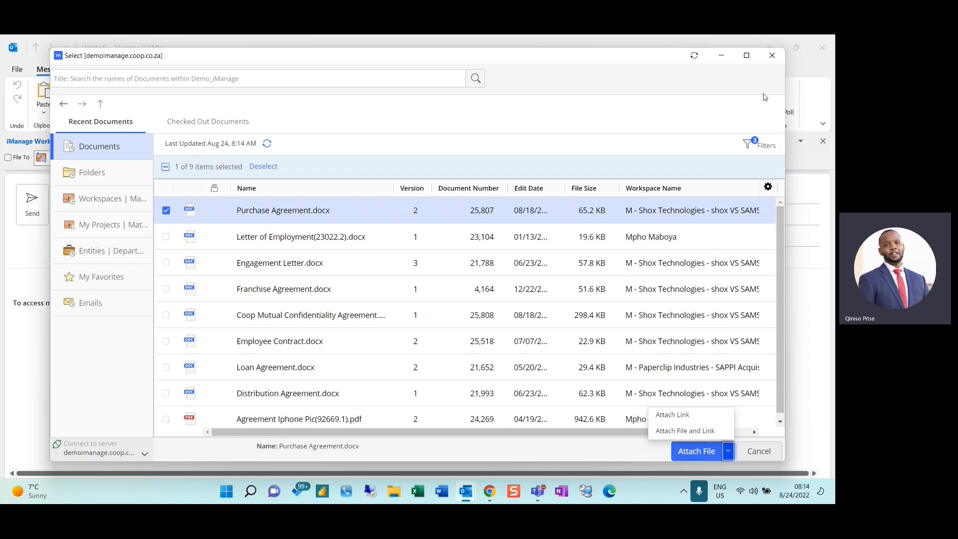
{"action": "left_click", "coordinate": [771, 57]}
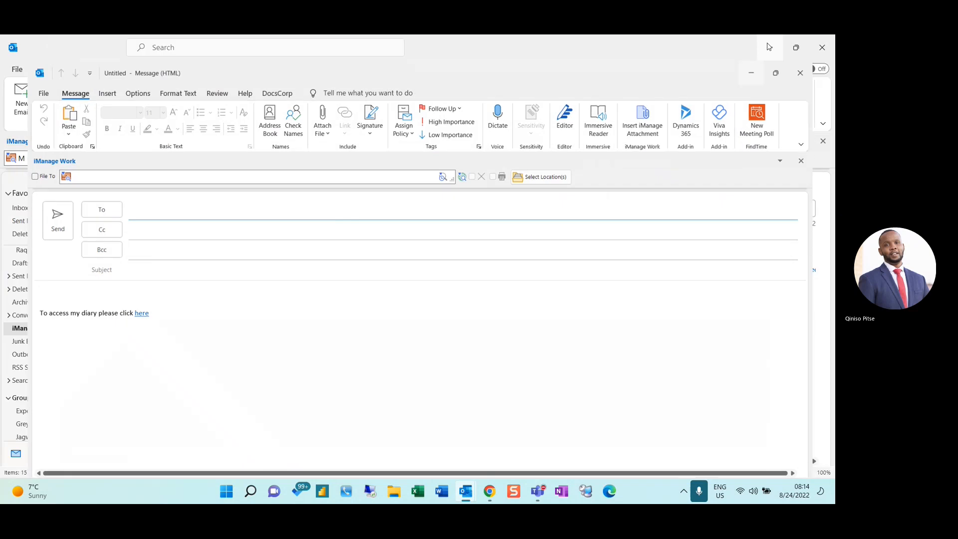
Select the top 'has shared a document with you' email in the iManage Demo folder
{"action": "left_click", "coordinate": [768, 46]}
{"action": "left_click", "coordinate": [517, 236]}
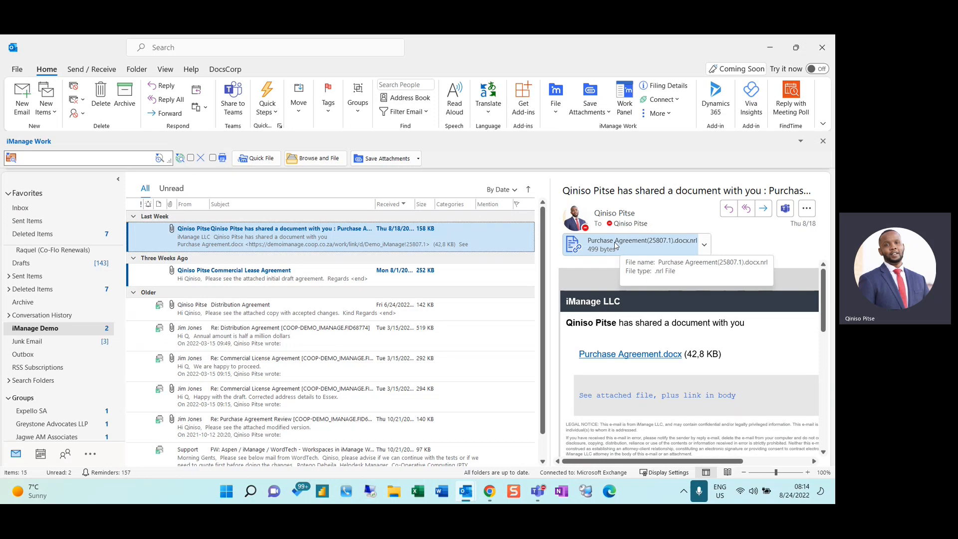
Open the Purchase Agreement .nrl attachment and dismiss the latest-version-2 prompt
{"action": "double_click", "coordinate": [616, 246]}
{"action": "left_click", "coordinate": [369, 289]}
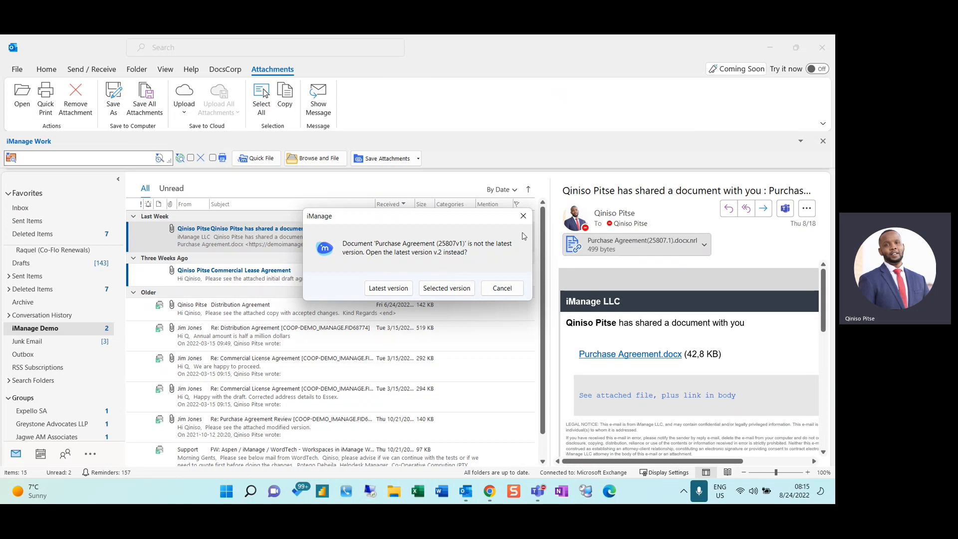
{"action": "left_click", "coordinate": [523, 215]}
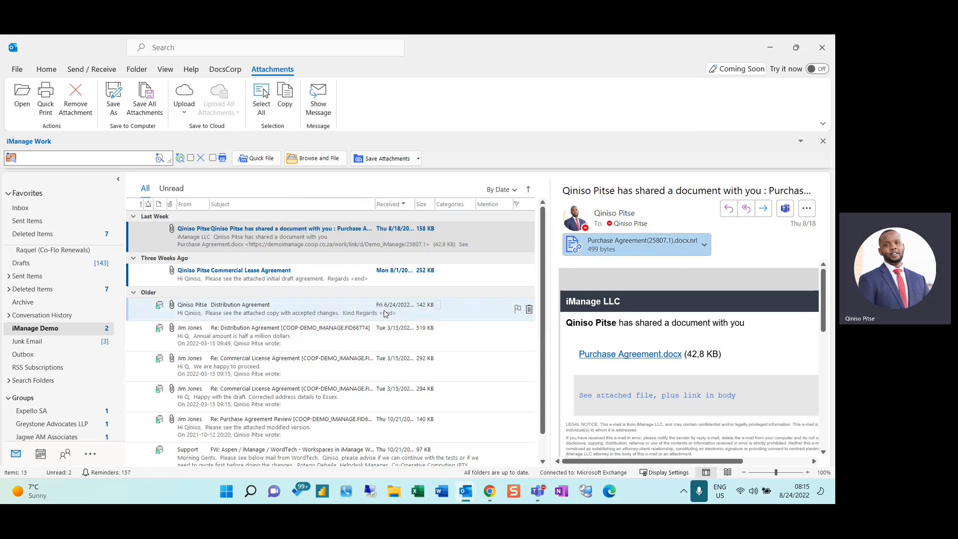